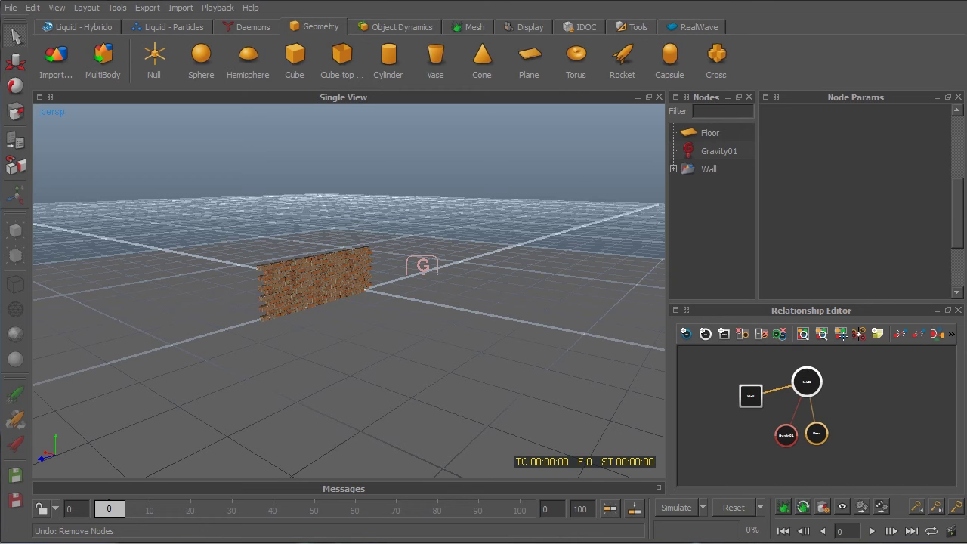
Examine the brick wall and the parameters of its bricks, the floor and the gravity daemon.
scroll(349, 256, "up", 5)
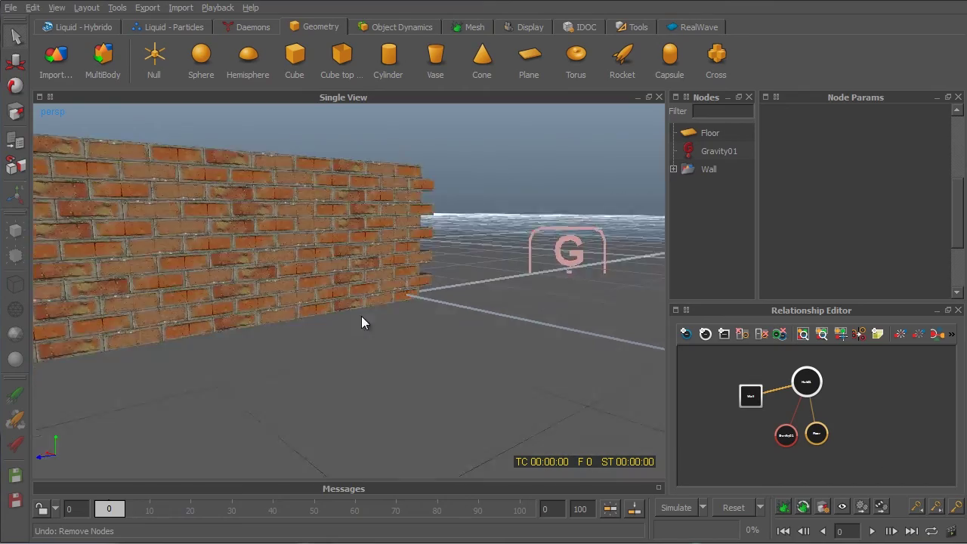
left_click_drag(361, 315, 405, 391, "alt")
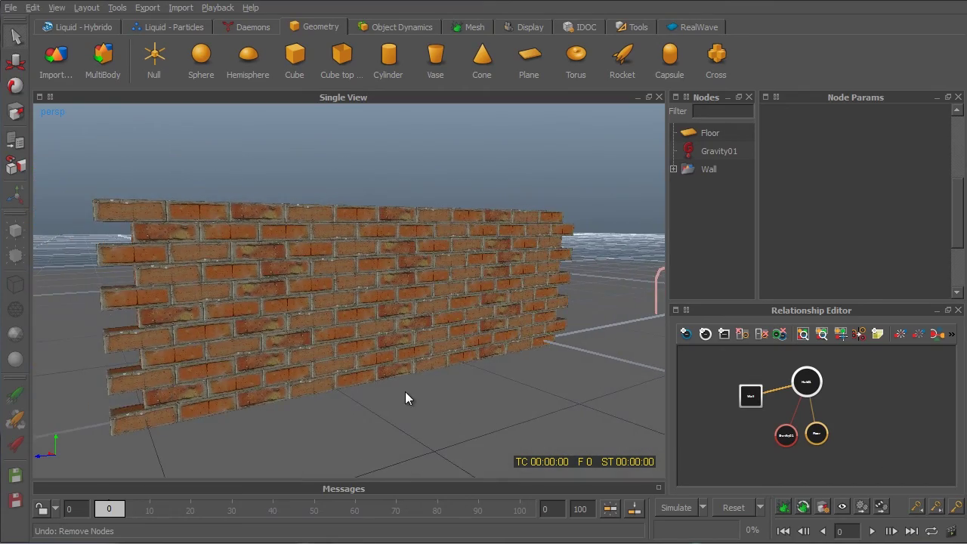
scroll(409, 398, "up", 5)
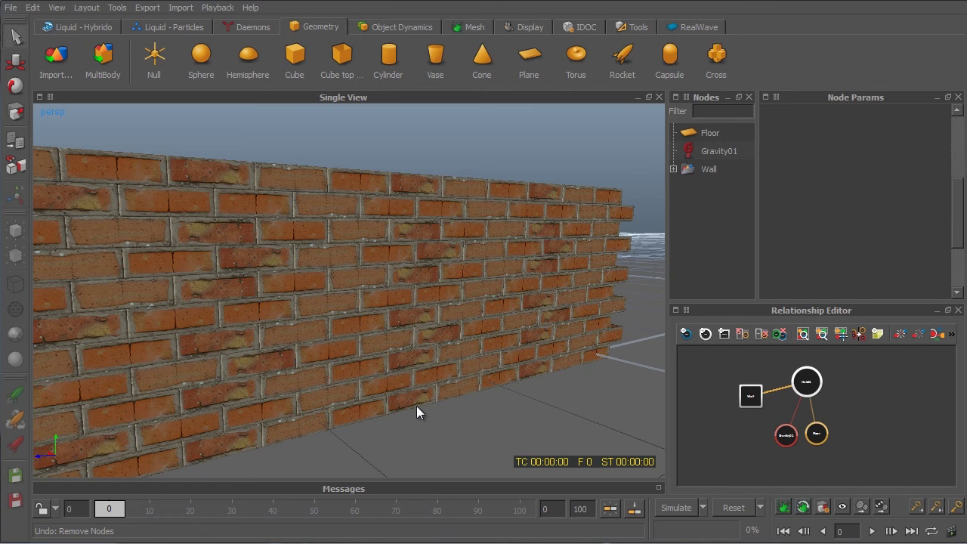
scroll(482, 415, "down", 5)
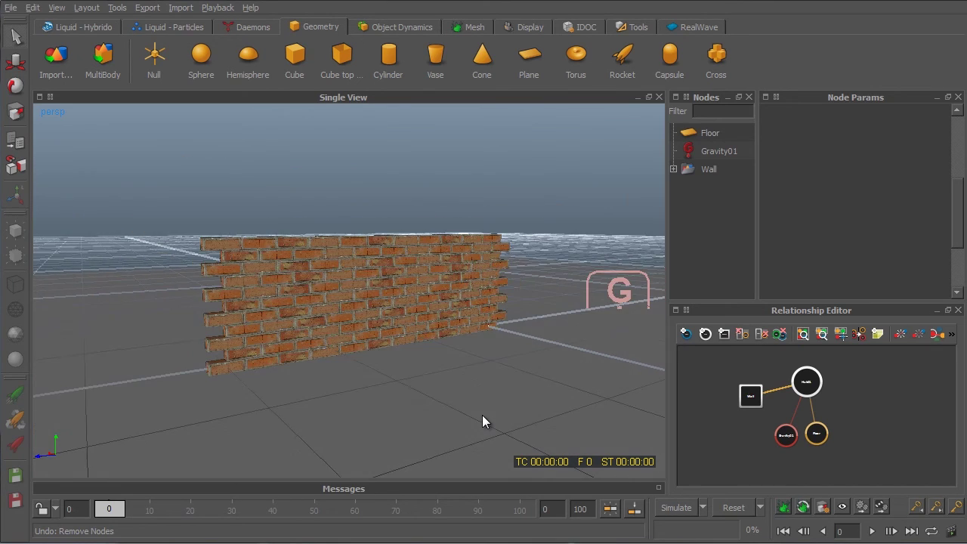
scroll(479, 413, "down", 3)
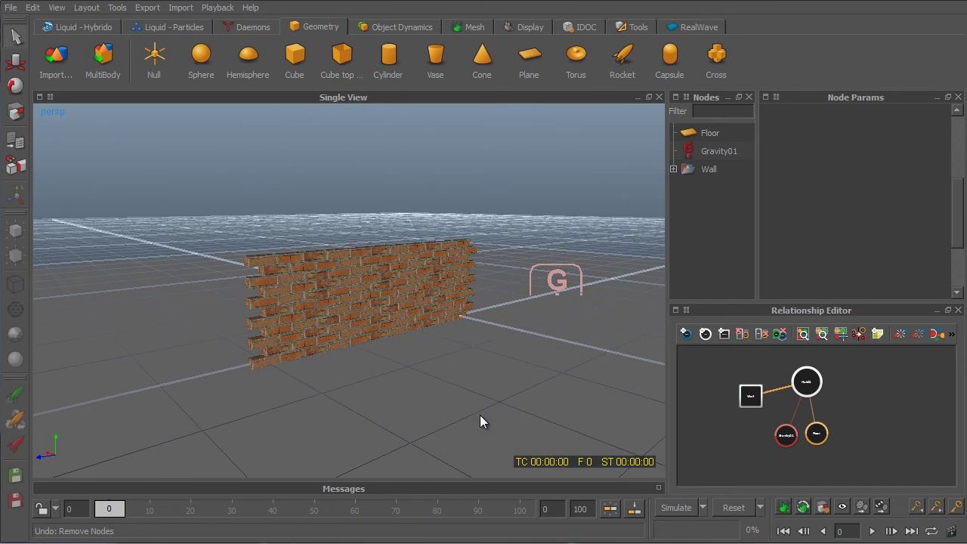
left_click(709, 170)
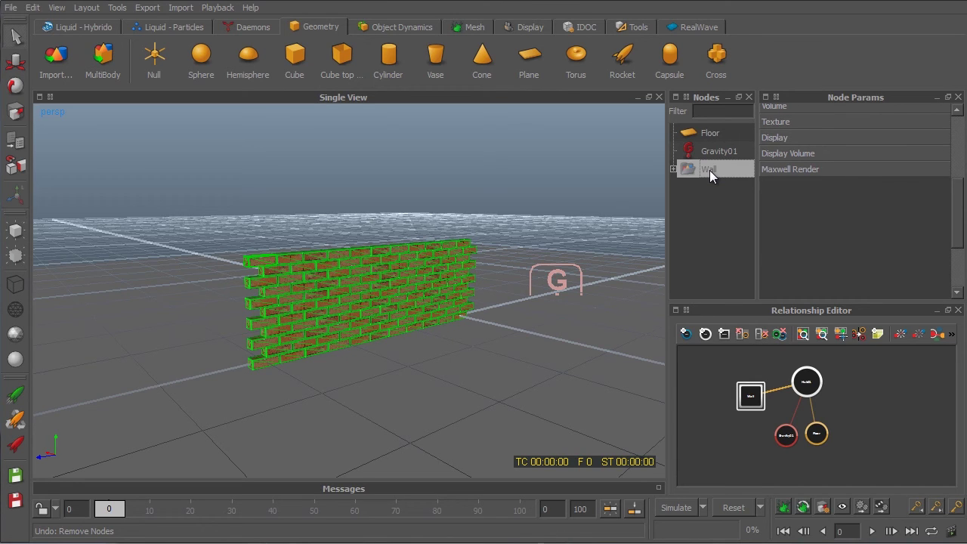
left_click(261, 221)
left_click(416, 264)
scroll(750, 256, "up", 1)
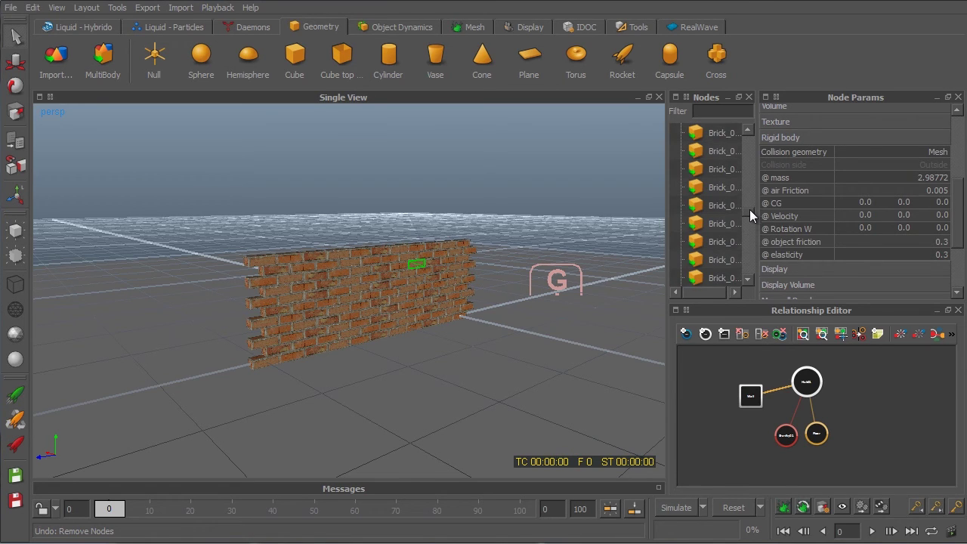
scroll(753, 151, "up", 5)
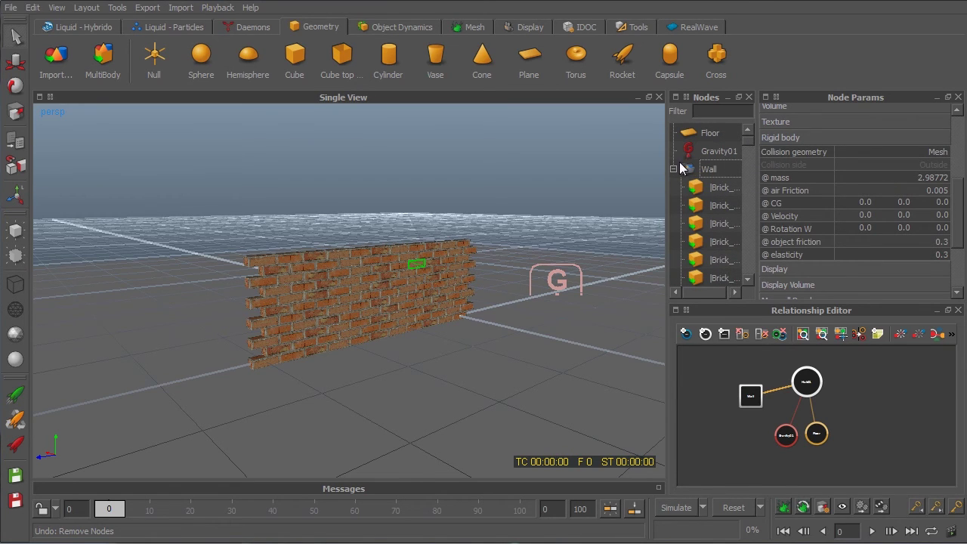
left_click(673, 170)
left_click(699, 132)
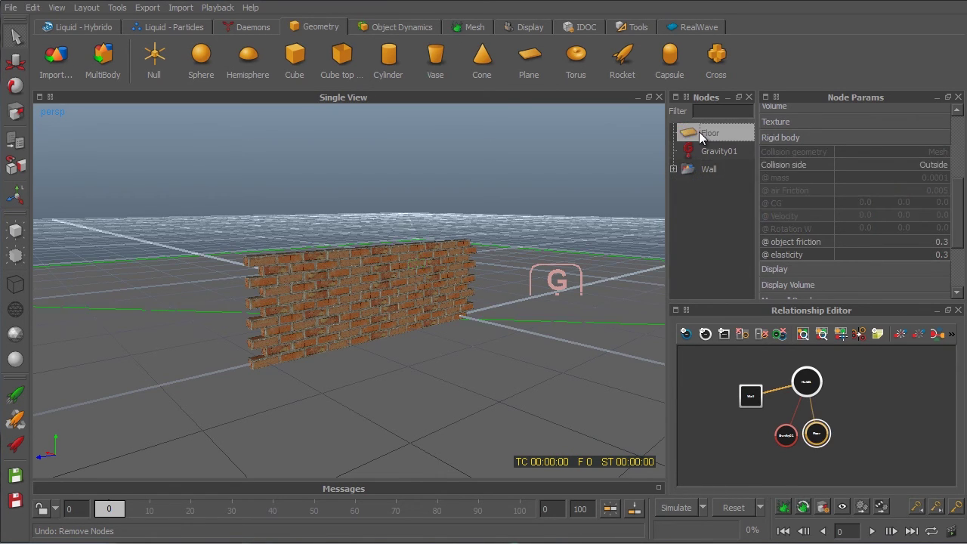
scroll(840, 131, "up", 3)
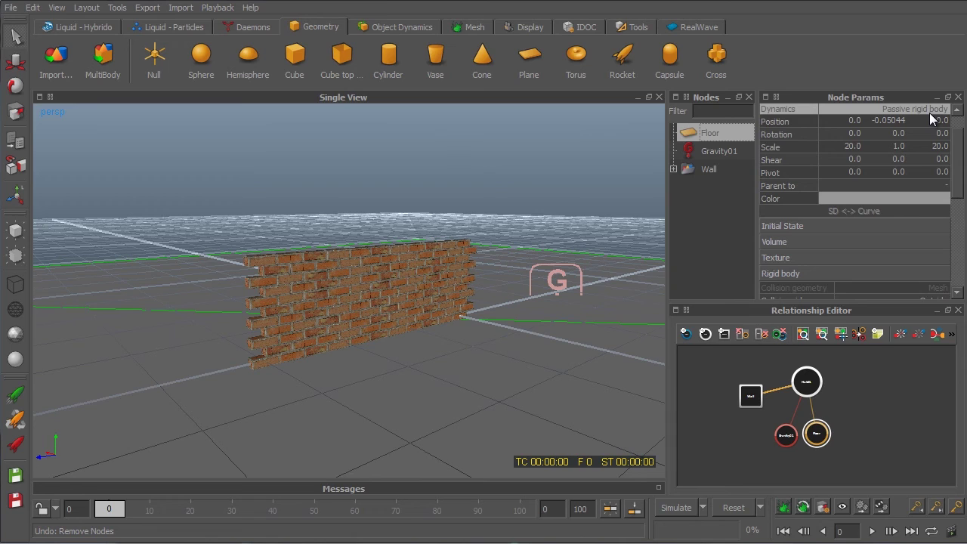
left_click(785, 436)
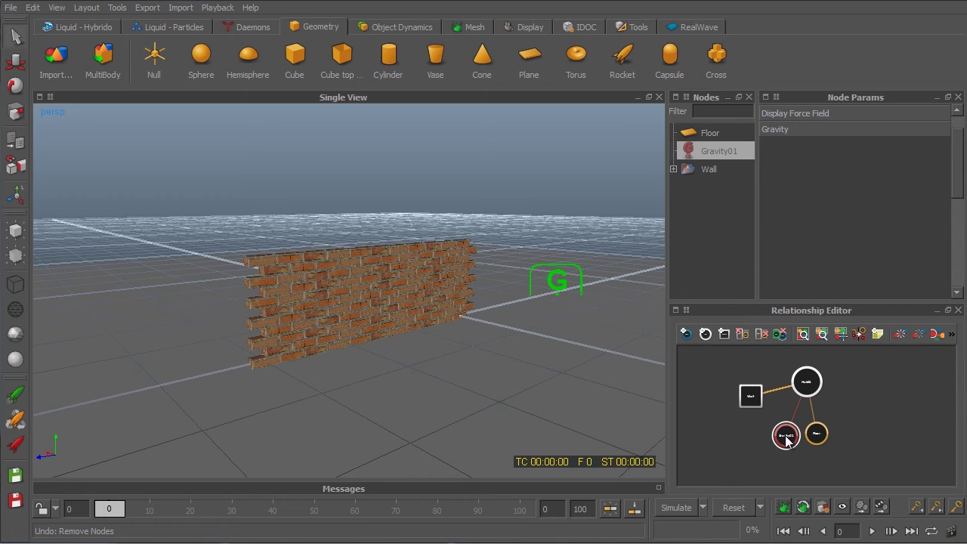
Add a sphere and, in the top view, move it beside the wall to about X 2.73, Z 1.49.
left_click(201, 56)
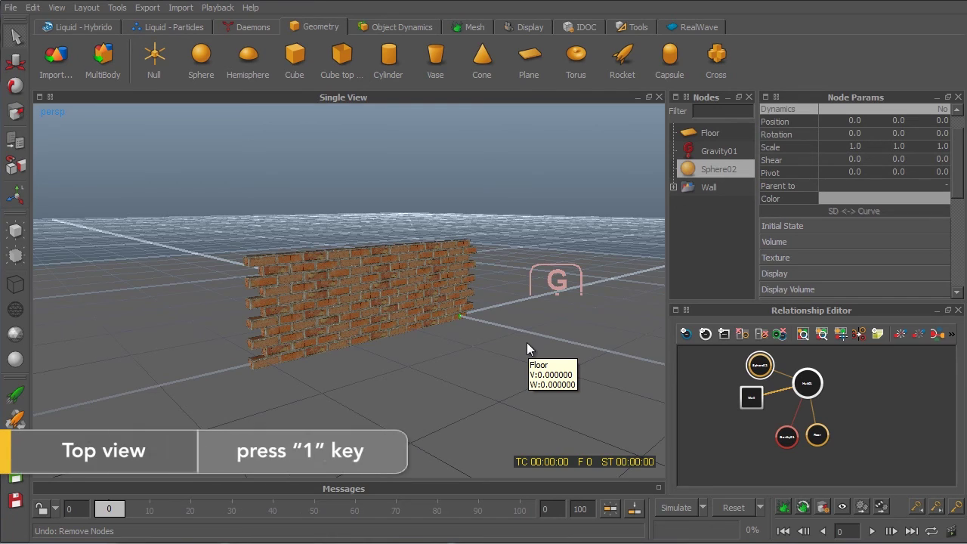
key("1")
key("w")
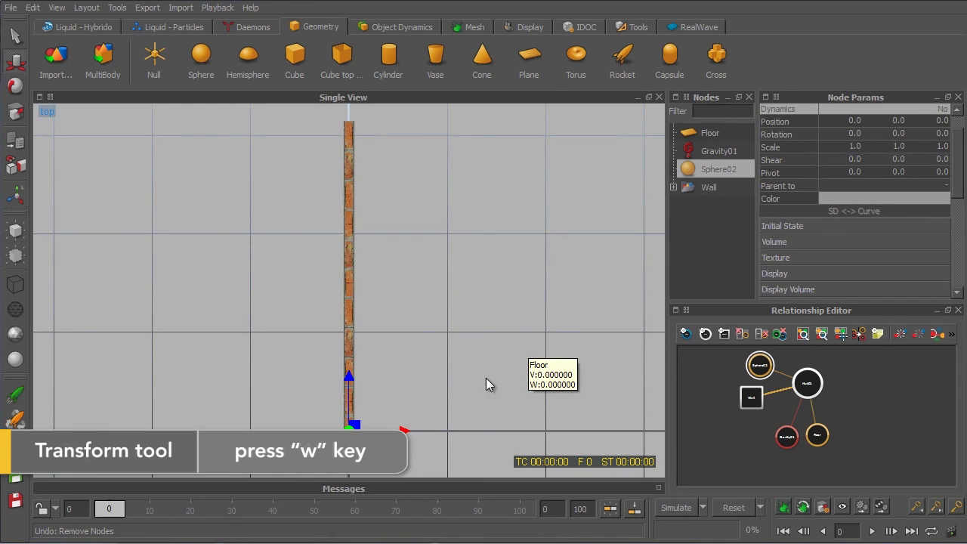
left_click_drag(405, 433, 669, 441)
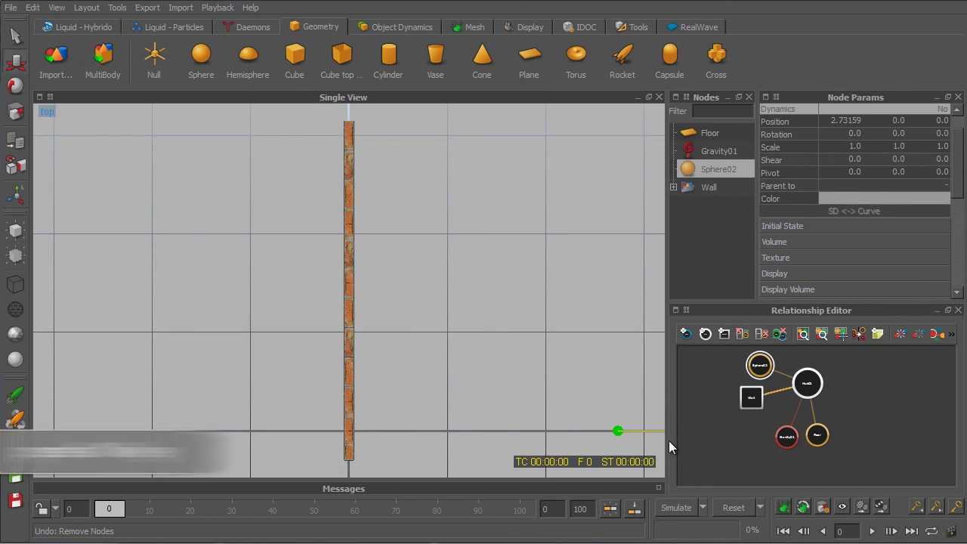
left_click_drag(617, 385, 616, 243)
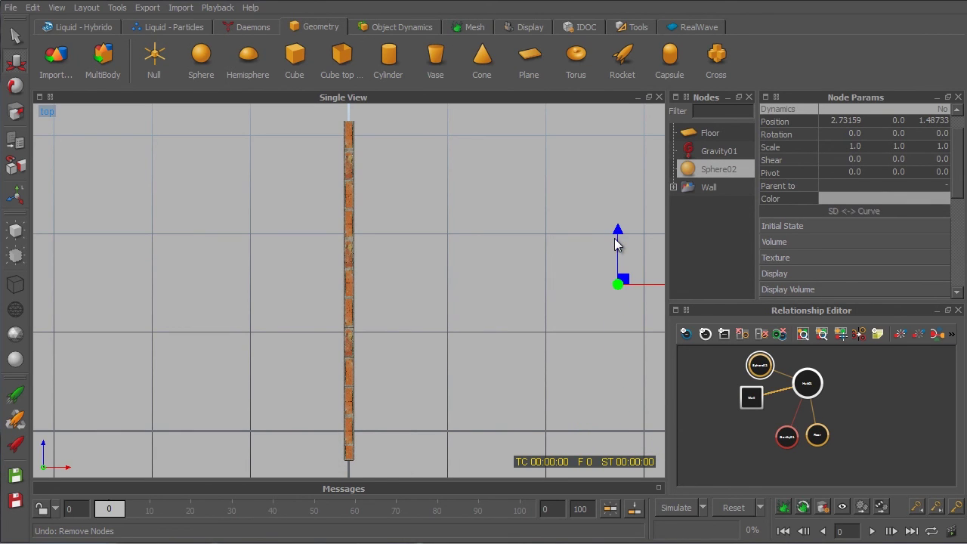
Move the sphere to the opposite side of the wall at about X -1.81 and raise it to about Y 0.54.
middle_click_drag(628, 265, 537, 370, "alt")
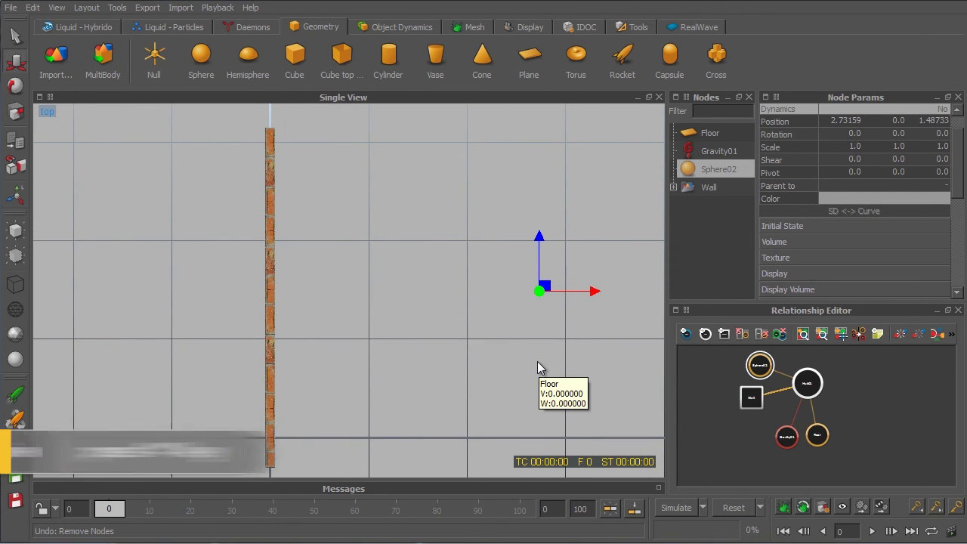
key("4")
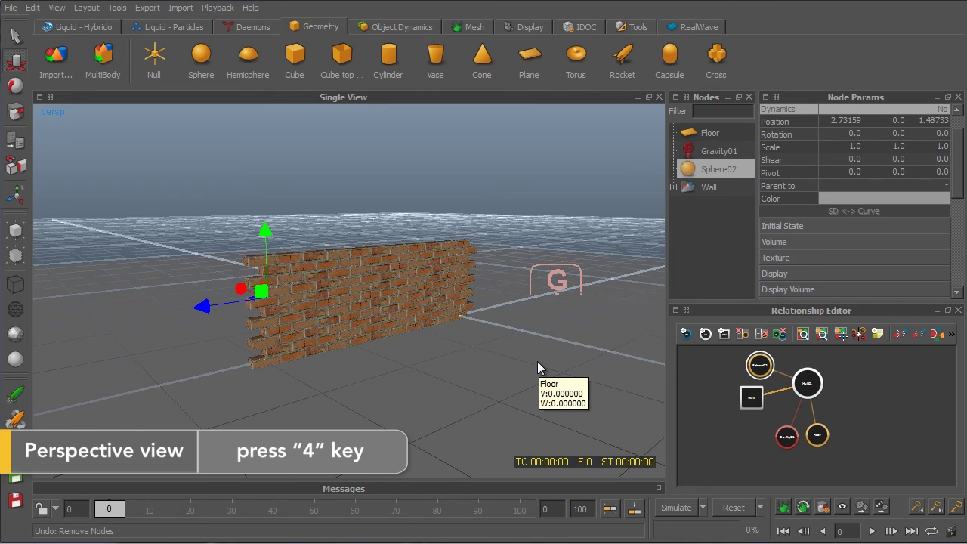
left_click_drag(259, 292, 450, 366)
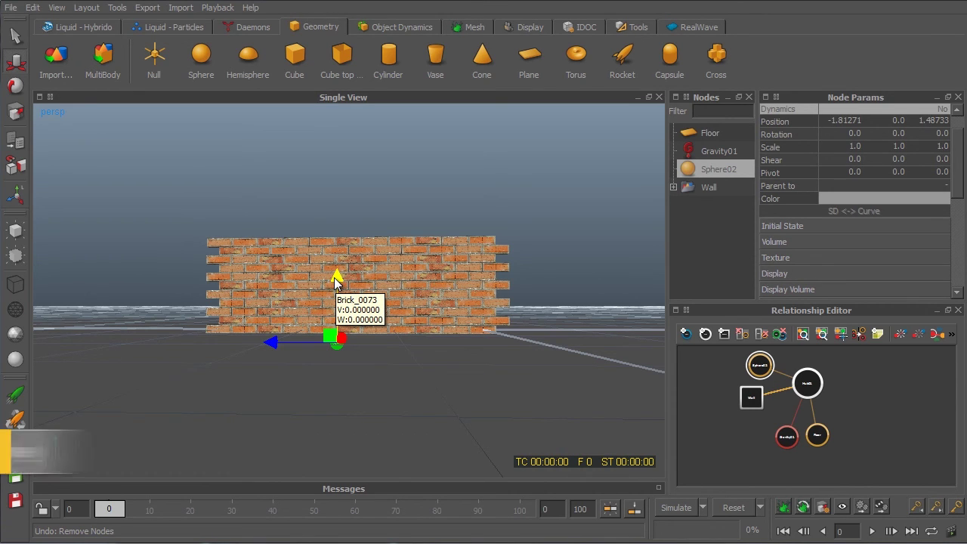
key("3")
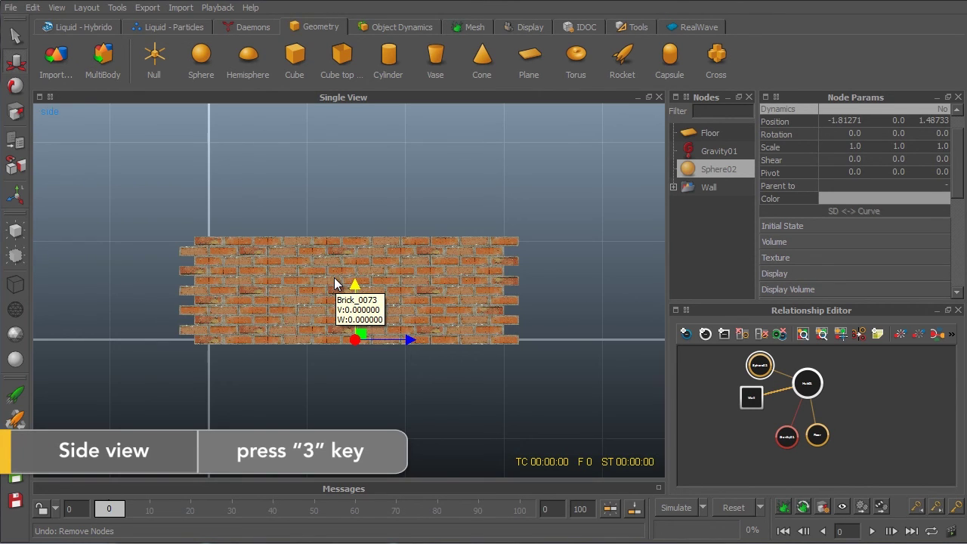
left_click_drag(356, 285, 362, 232)
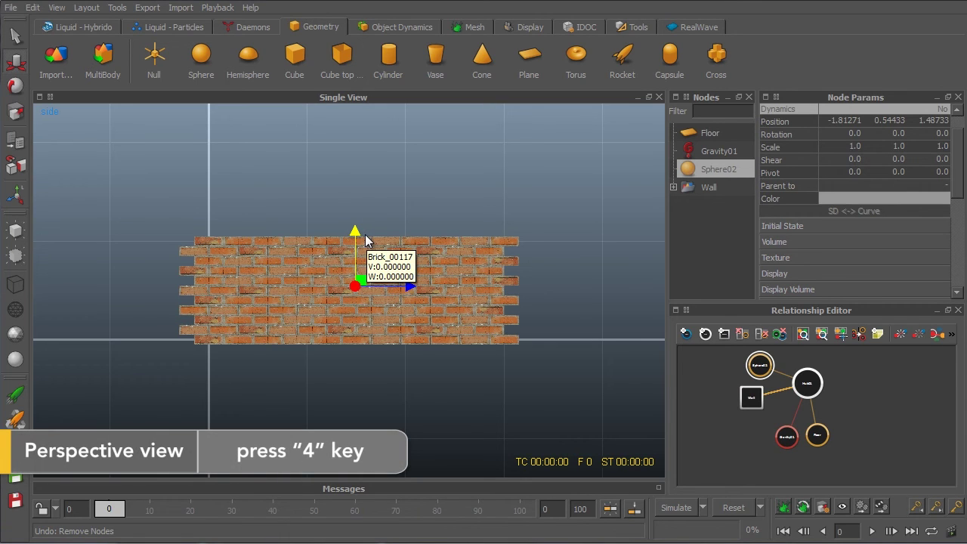
key("2")
key("4")
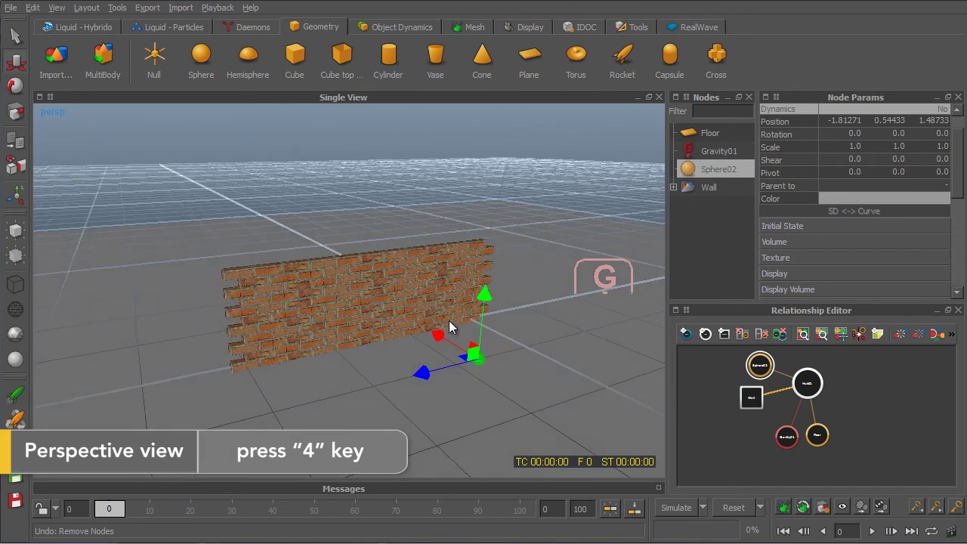
mouse_move(449, 321)
left_mouse_down("alt")
mouse_move(469, 309)
mouse_move(448, 310)
left_mouse_up("alt")
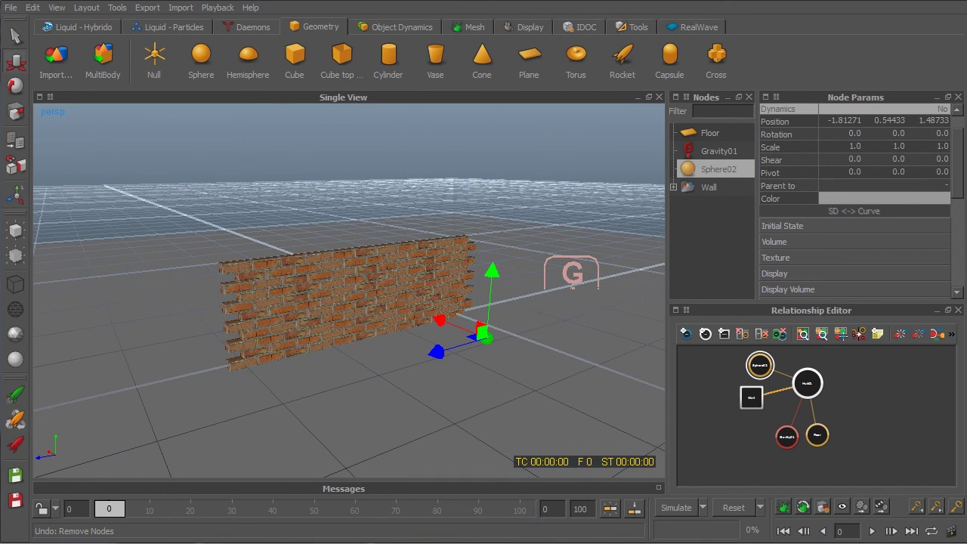
Scale the sphere to 3.0 on all three axes.
double_click(855, 147)
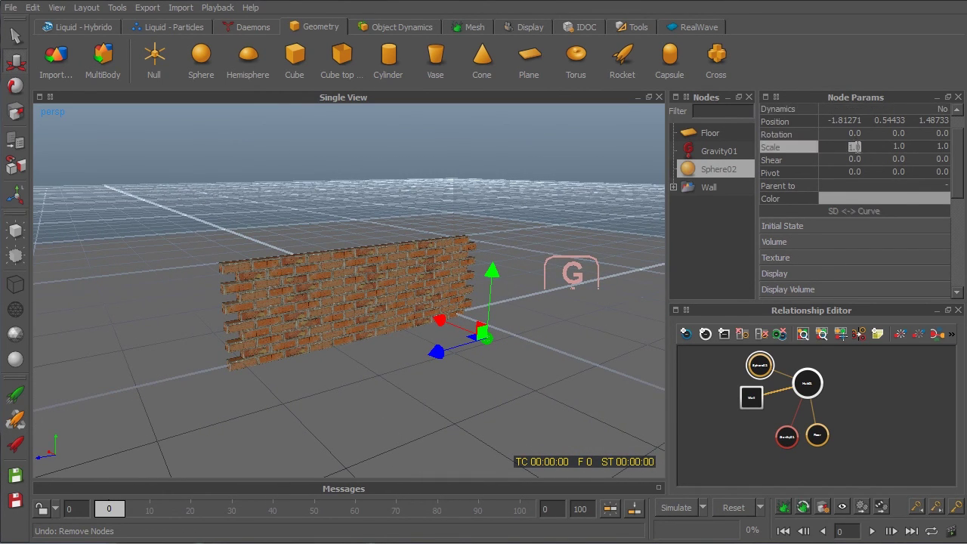
type("3")
key("Tab")
type("3")
key("Tab")
type("3")
key("Return")
left_click_drag(485, 274, 457, 280, "alt")
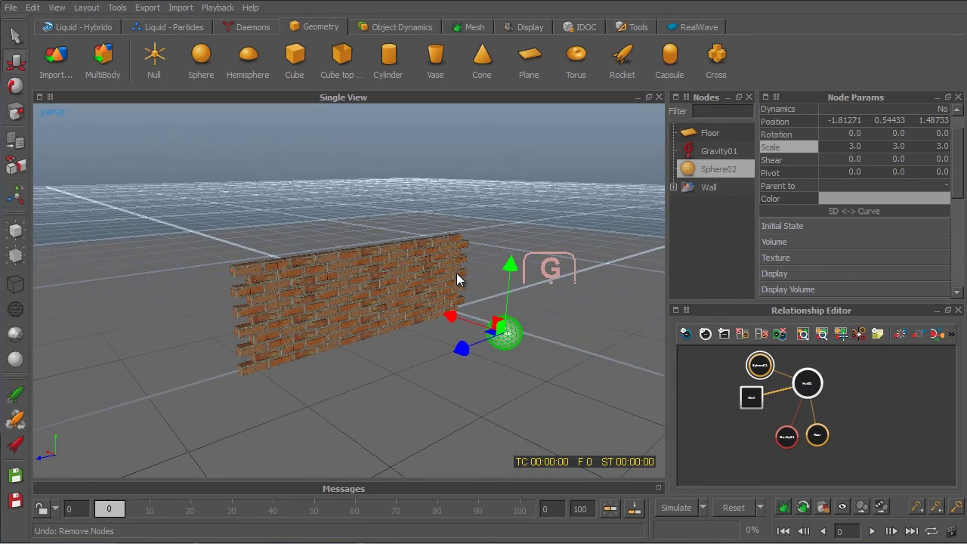
Change the sphere's color to a dark grey with red, green and blue at 80.
left_click(904, 197)
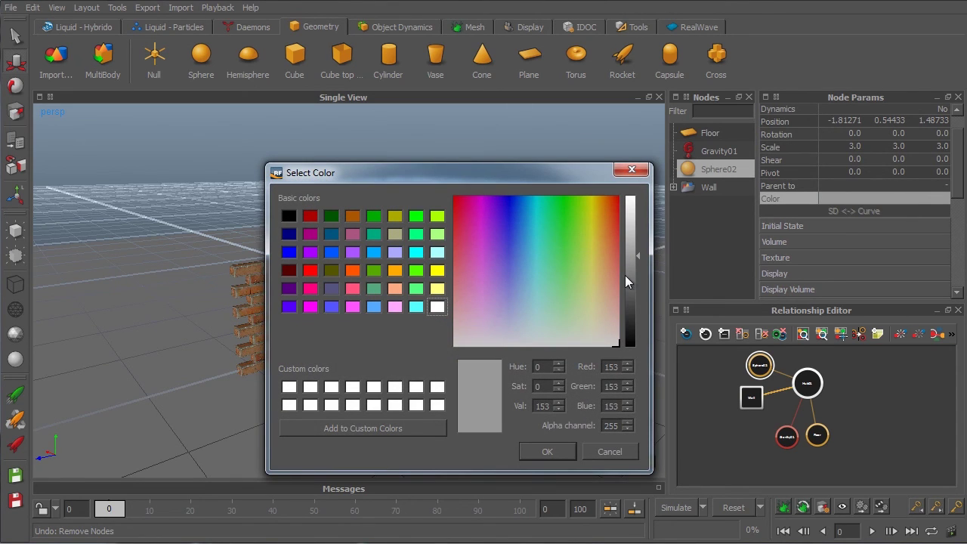
left_click_drag(628, 280, 633, 298)
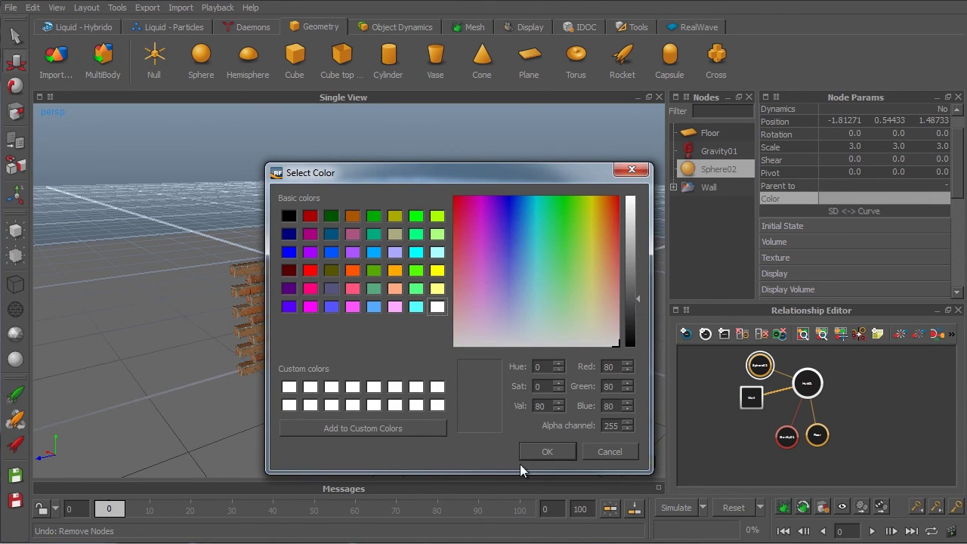
left_click(538, 455)
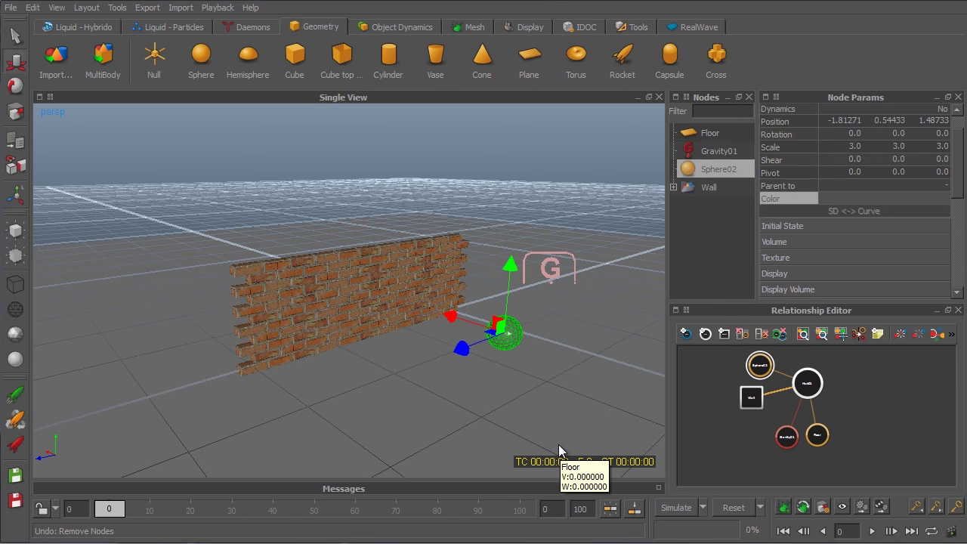
Make the sphere an active rigid body and set its X velocity to 100.
left_click(858, 113)
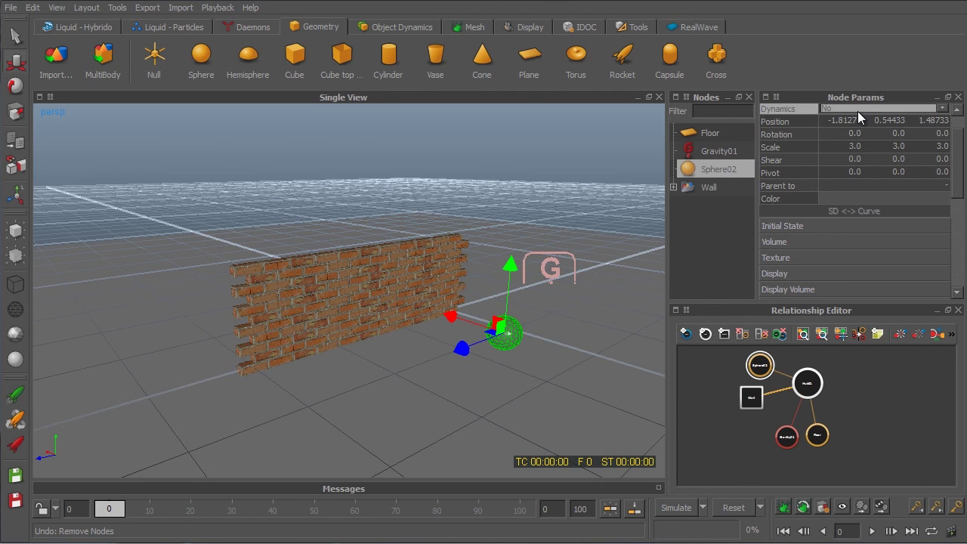
left_click(858, 108)
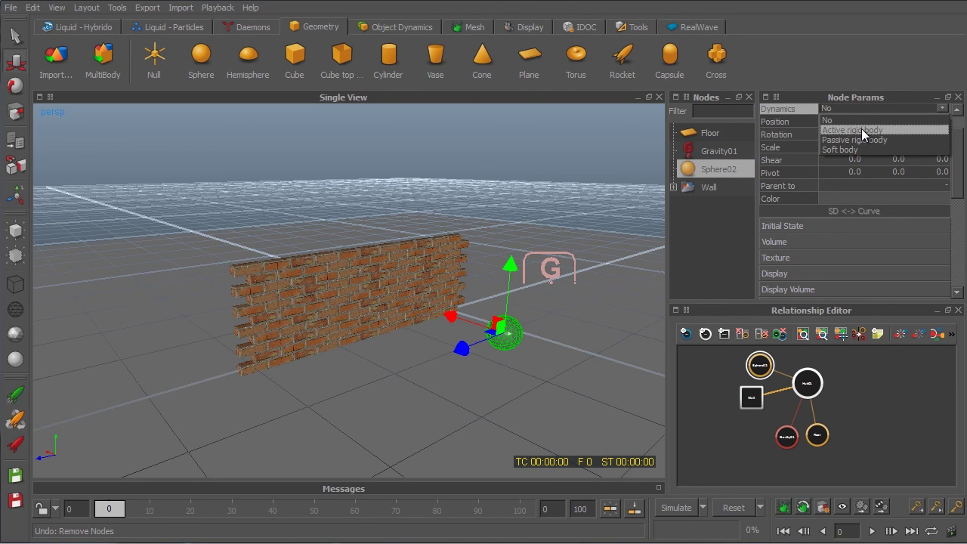
left_click(861, 129)
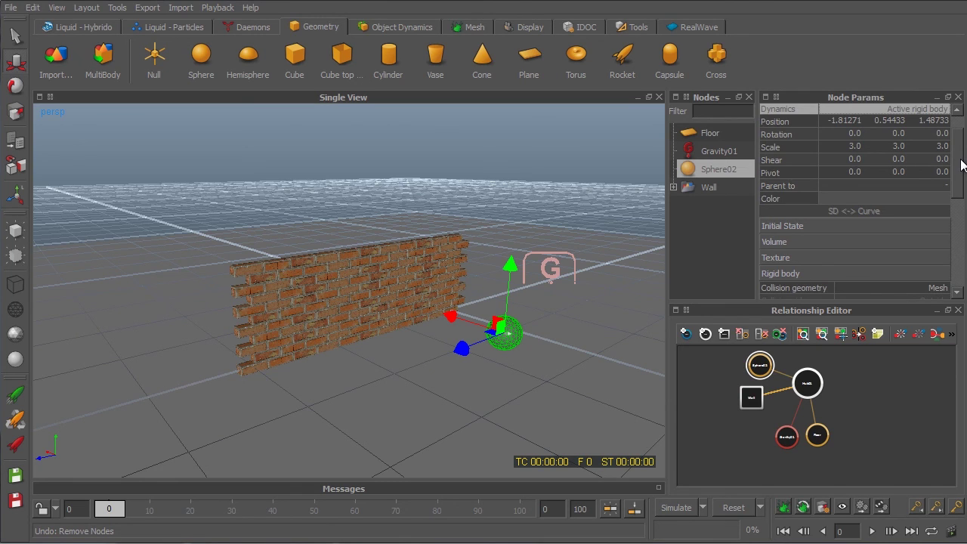
left_click_drag(963, 165, 964, 205)
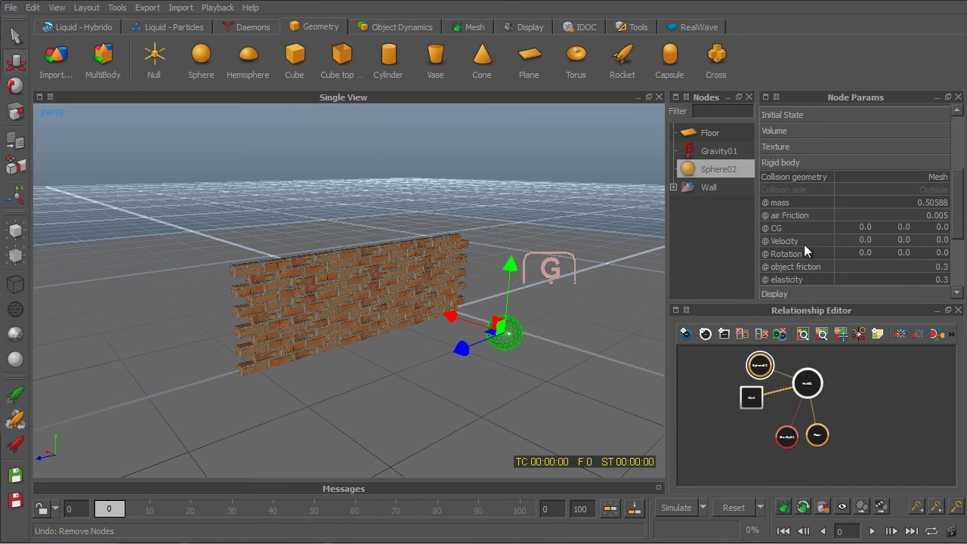
double_click(866, 240)
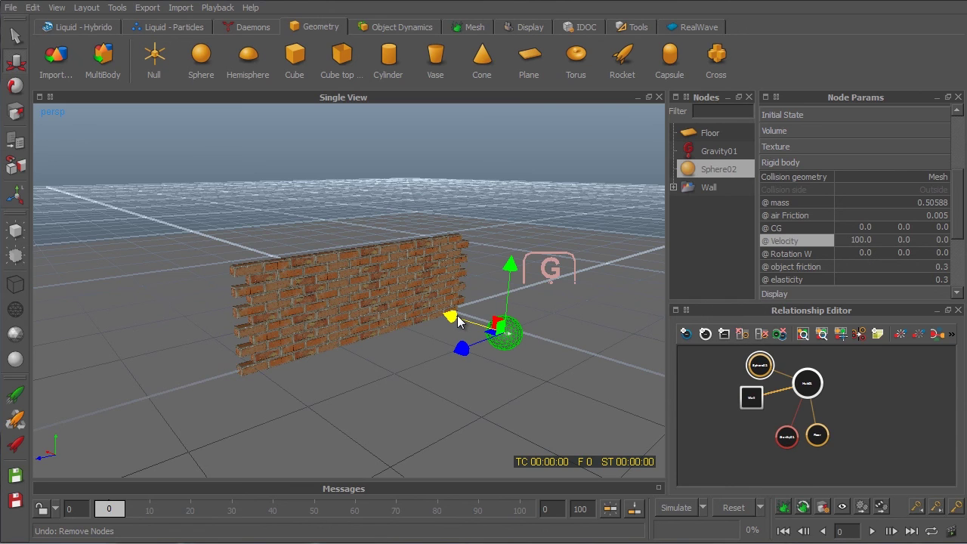
Move the sphere slightly farther from the wall along X and simulate its impact on the bricks.
left_click_drag(458, 317, 482, 338)
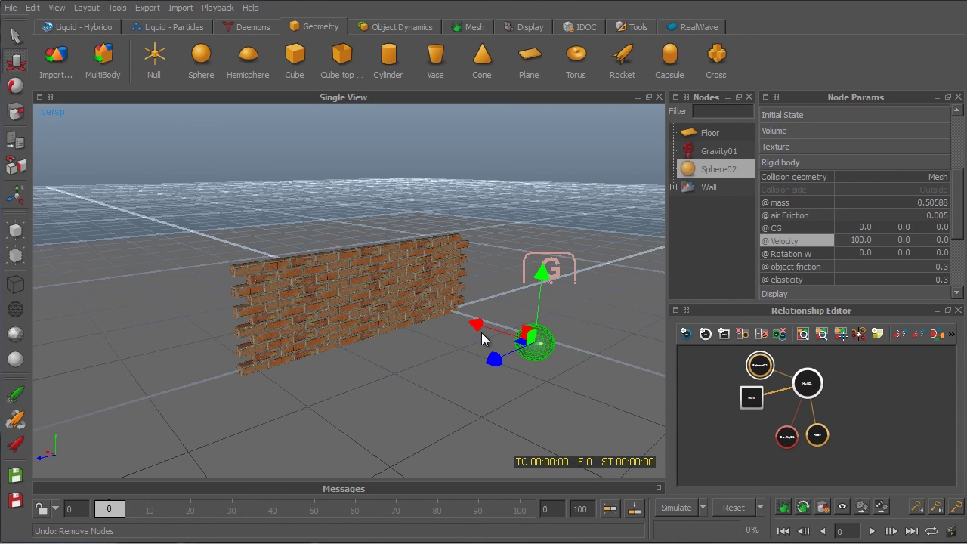
left_click(676, 508)
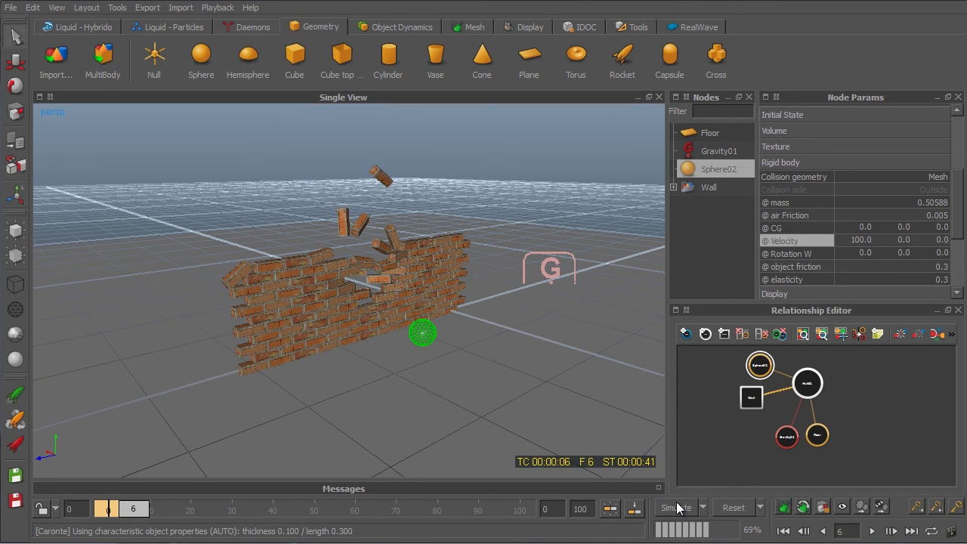
left_click_drag(416, 312, 403, 335, "alt")
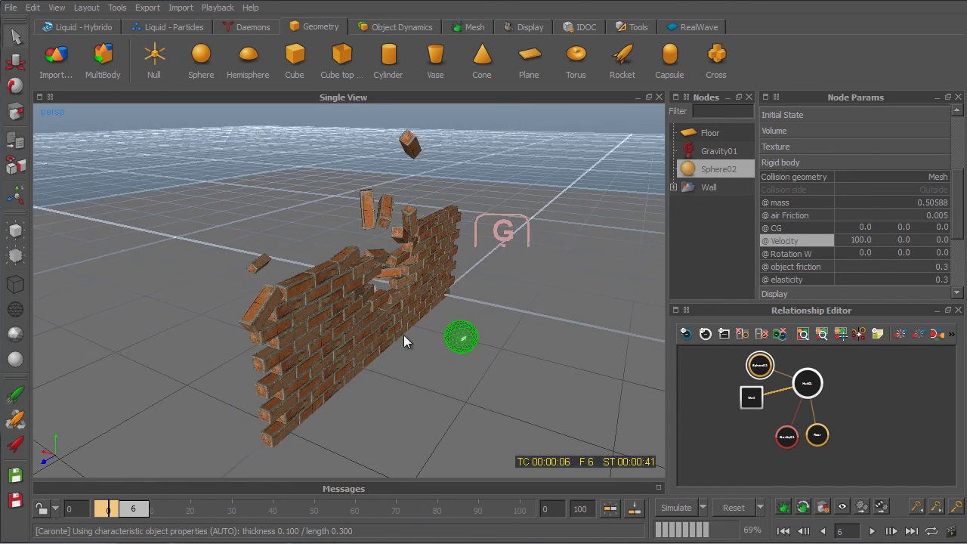
Step through the simulated impact from frame 0 to frame 2 and check the wall's node parameters.
left_click_drag(132, 516, 102, 516)
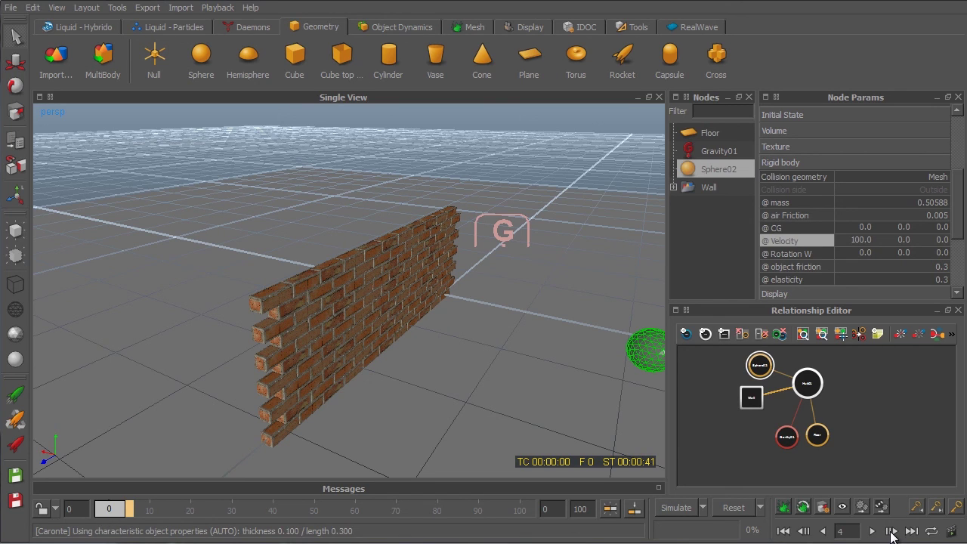
left_click(891, 532)
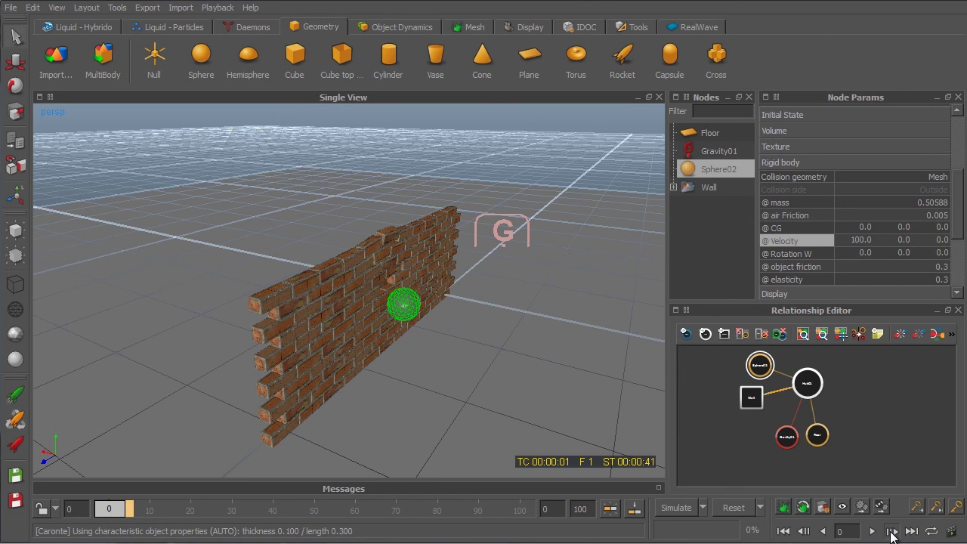
left_click(892, 532)
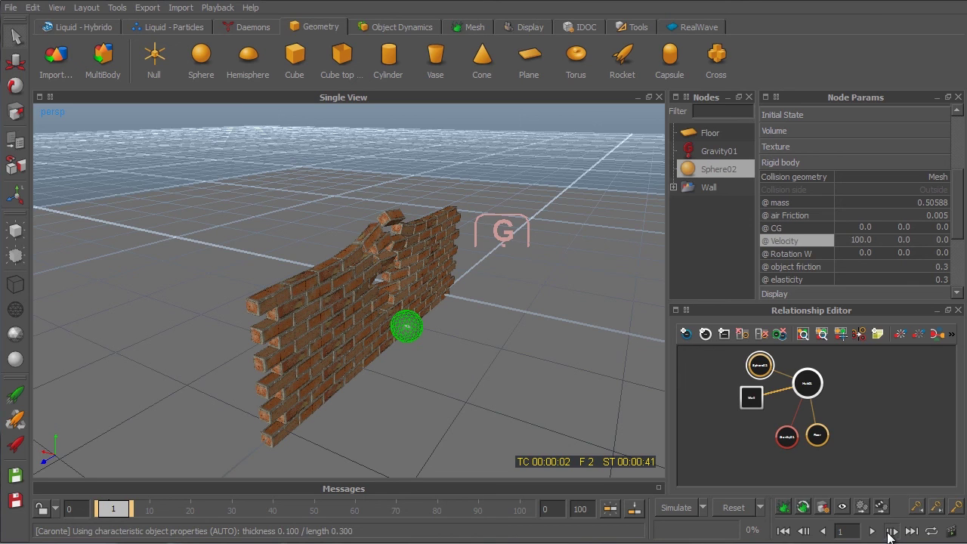
left_click(706, 188)
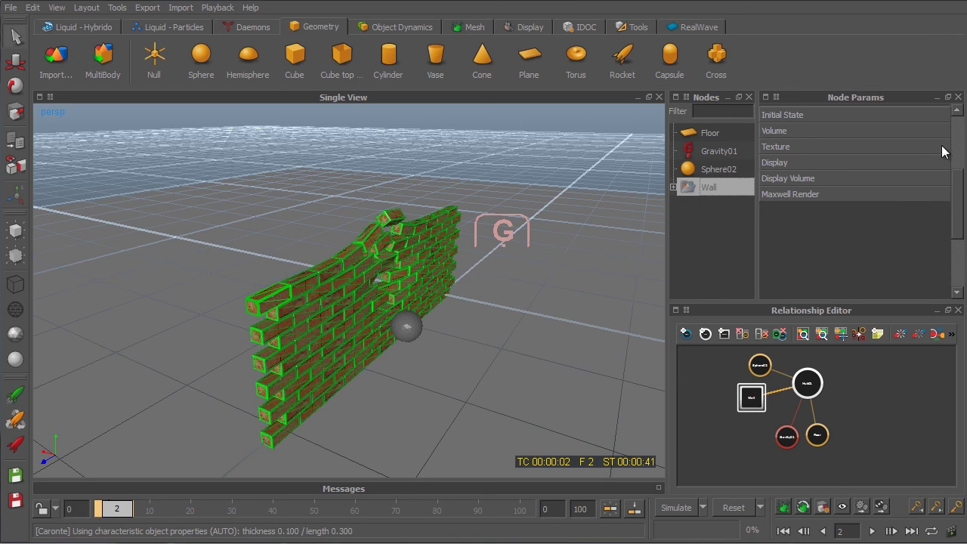
scroll(899, 143, "up", 3)
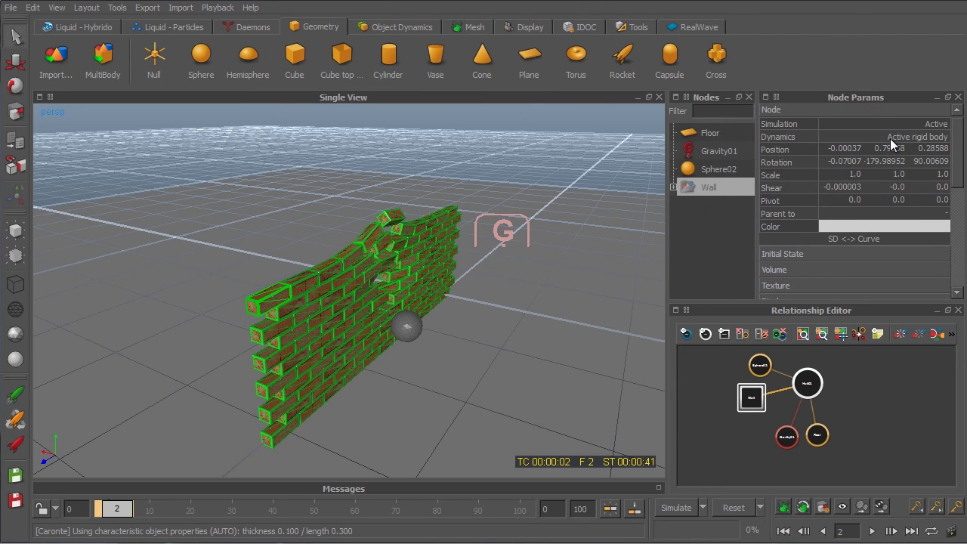
Reset the simulation data and scale the sphere to 4.0 on all three axes.
left_click(407, 326)
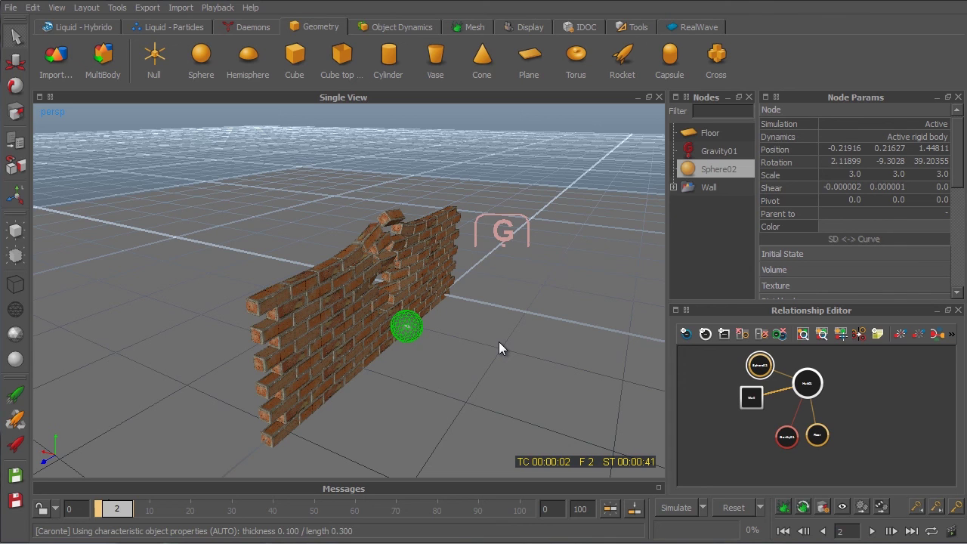
left_click(734, 508)
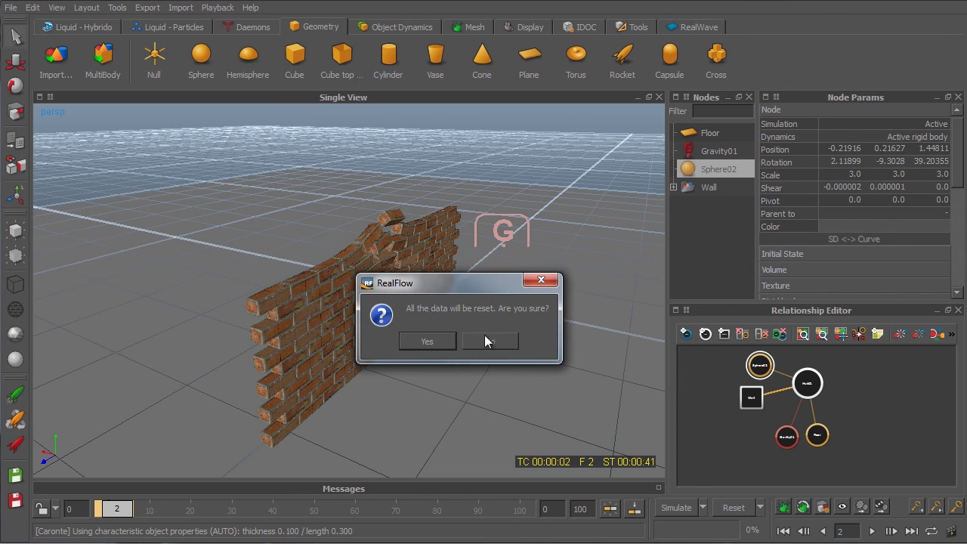
left_click(427, 341)
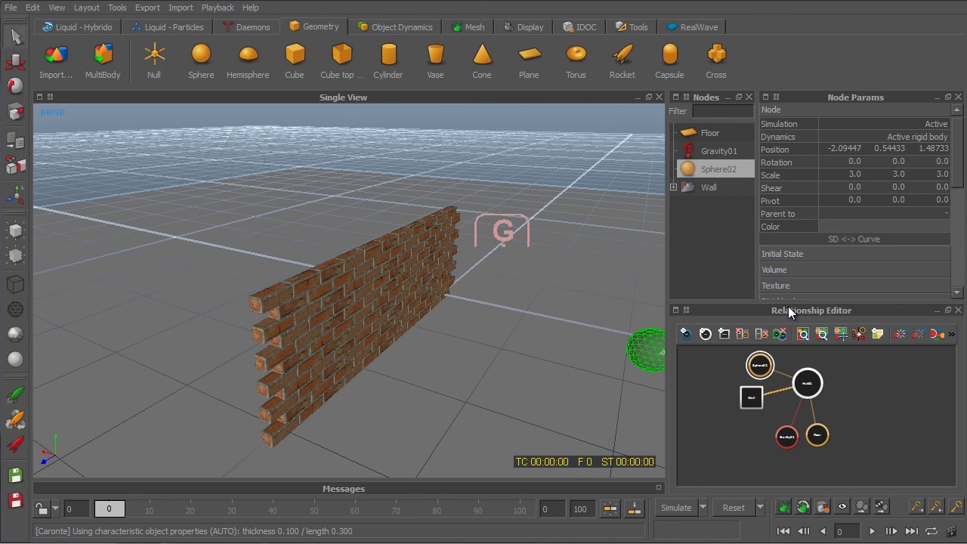
double_click(859, 175)
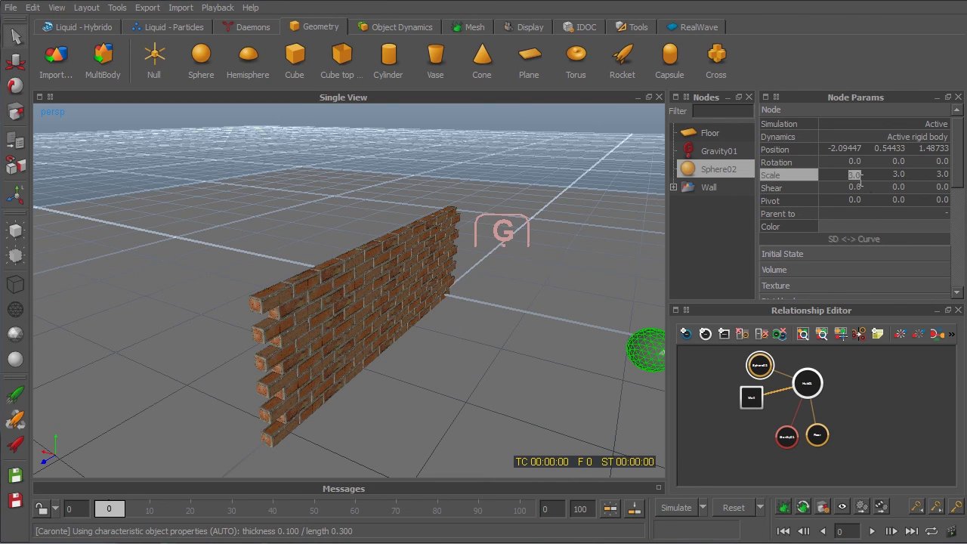
type("4")
key("Tab")
type("4")
key("Tab")
type("4")
key("Return")
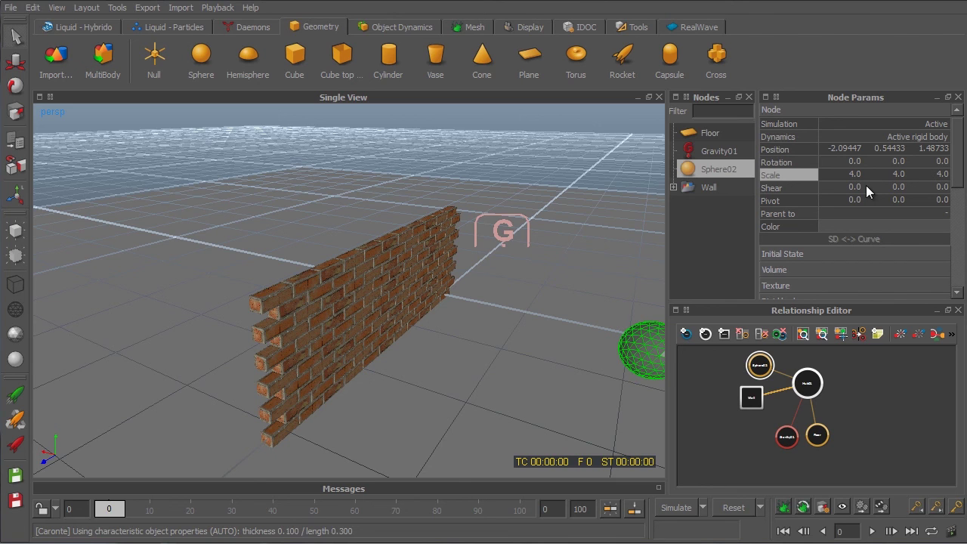
Compare the rigid body mass of the sphere with that of a brick at the wall's near upper end.
scroll(557, 299, "down", 3)
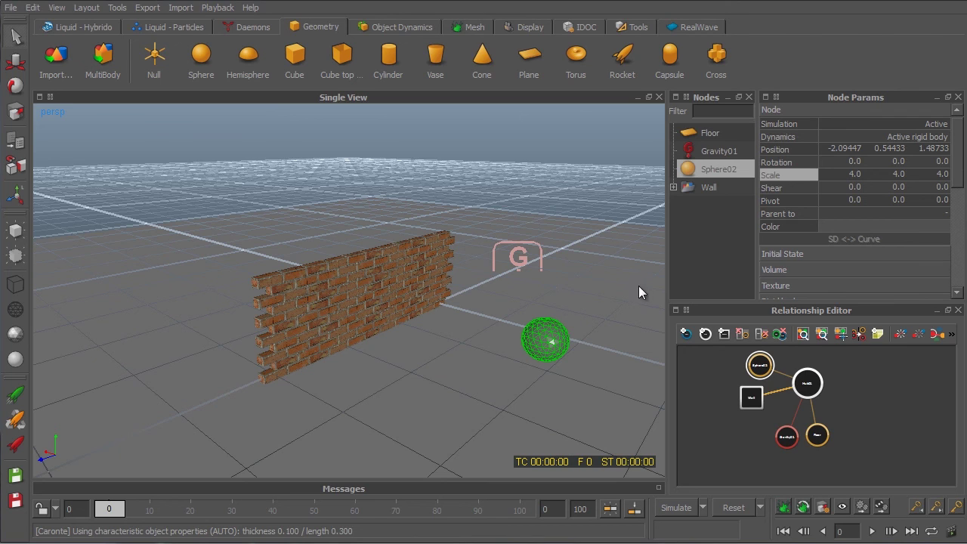
left_click_drag(959, 154, 965, 204)
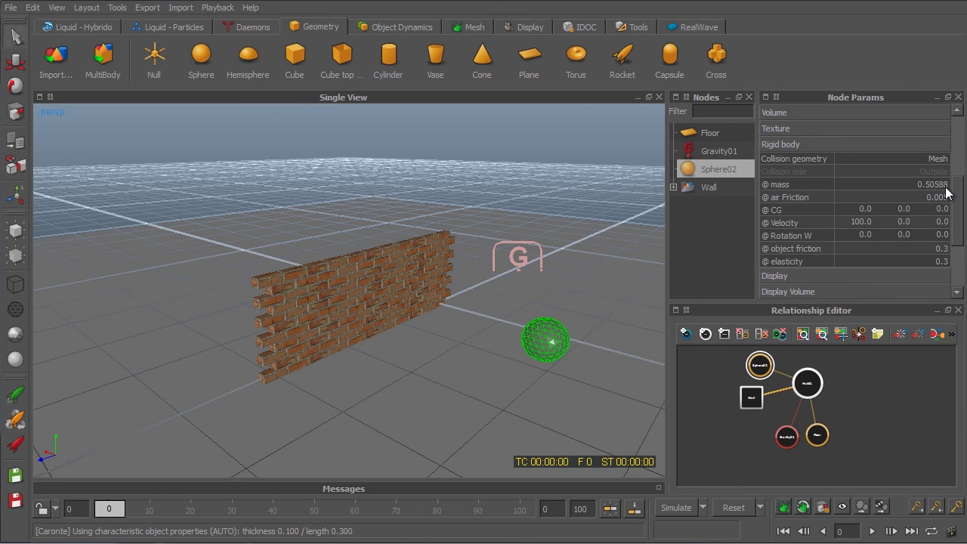
left_click(270, 281)
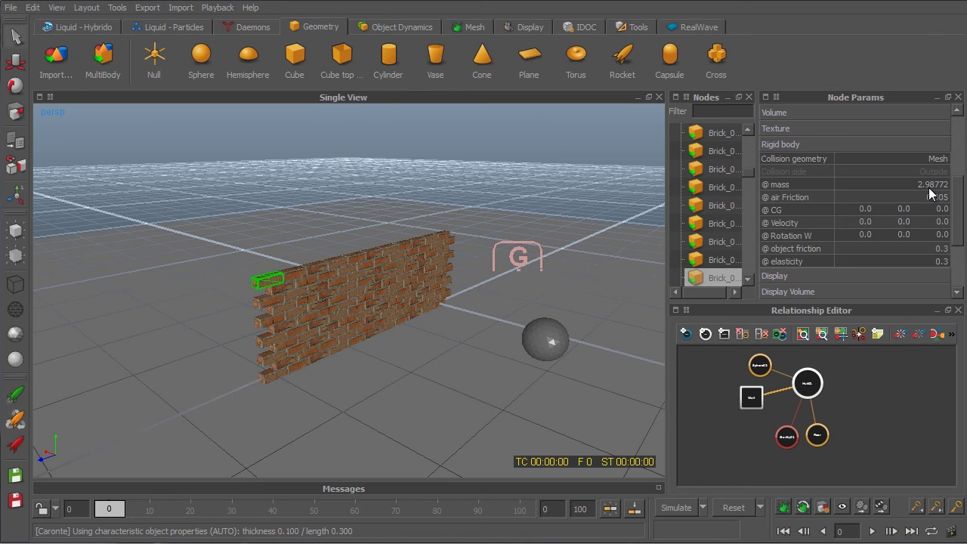
Set the sphere's rigid body mass to 3.0.
left_click(542, 343)
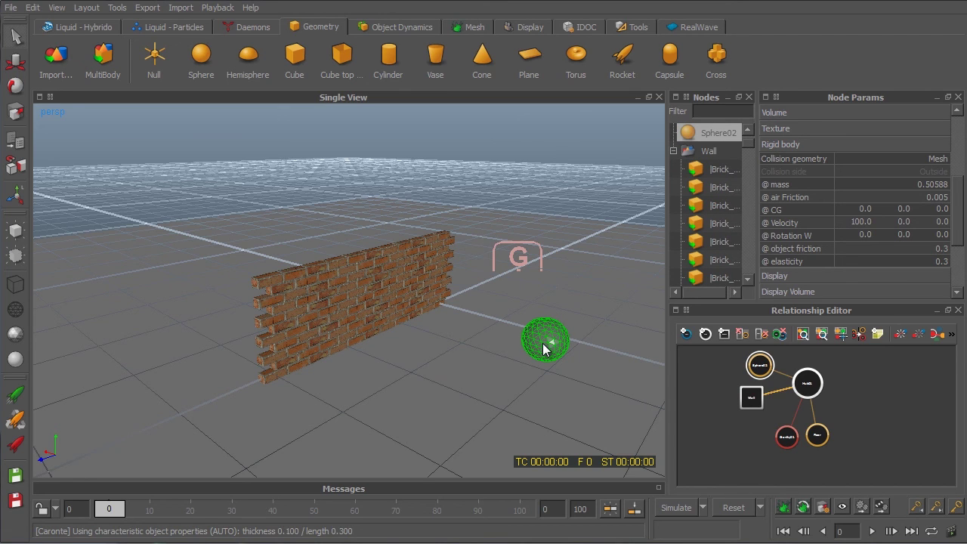
double_click(927, 184)
type("3")
key("Return")
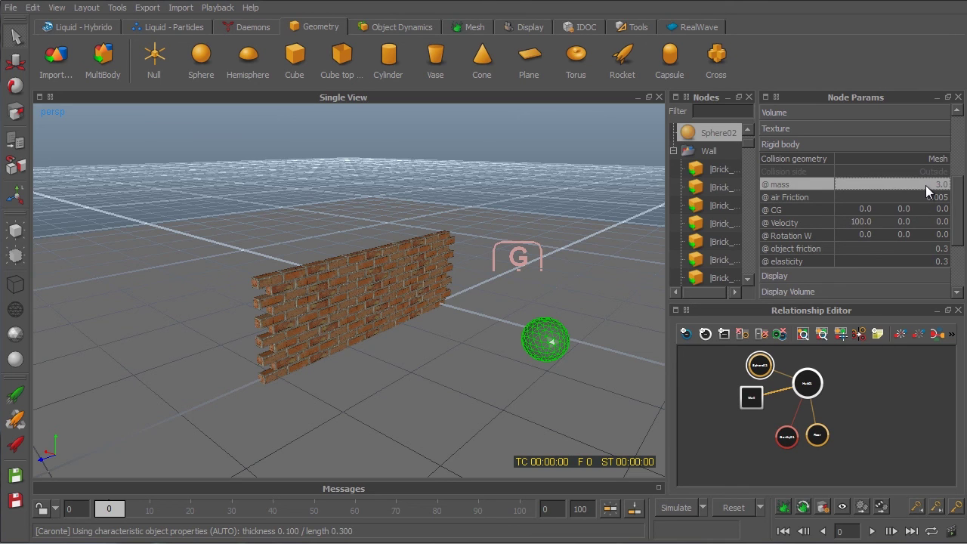
Simulate the sphere's impact on the brick wall and stop the simulation at frame 7.
left_click(676, 507)
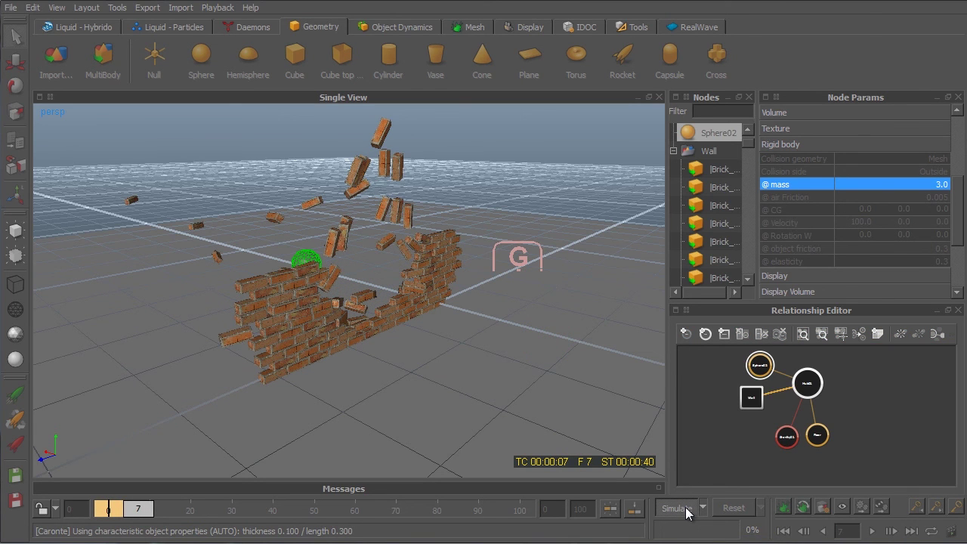
left_click(686, 511)
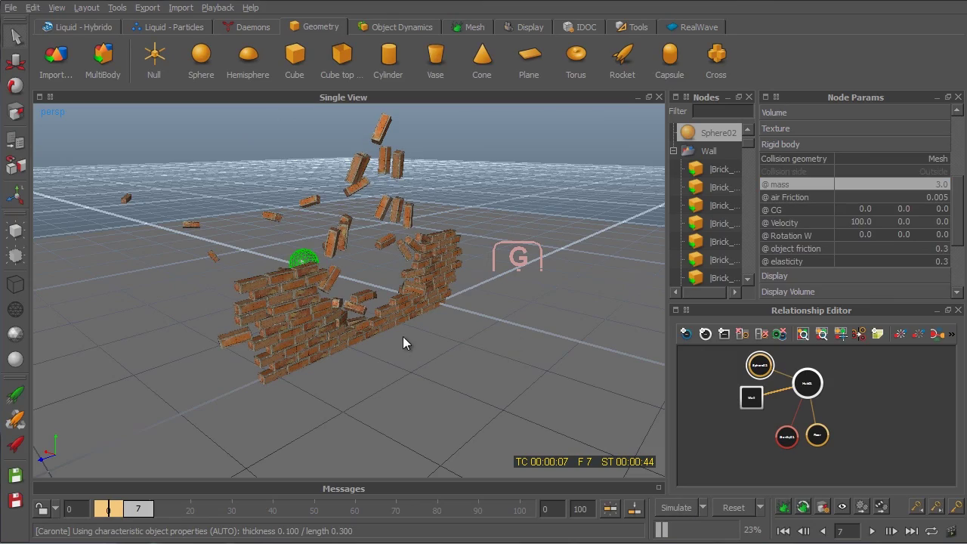
mouse_move(403, 338)
left_mouse_down("alt")
mouse_move(543, 342)
mouse_move(394, 343)
left_mouse_up("alt")
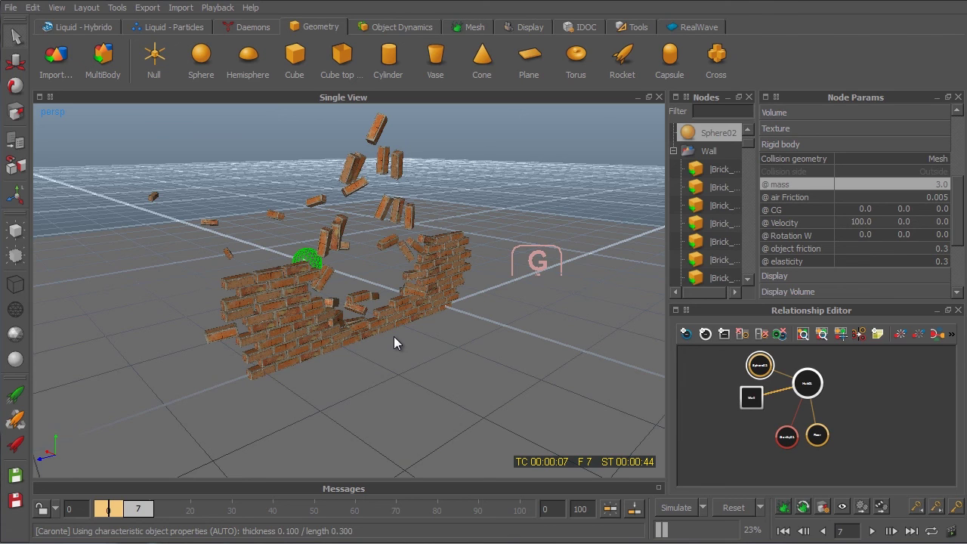
Return to the start of the simulation and review the wall's breakup frame by frame up to frame 3.
left_click(734, 508)
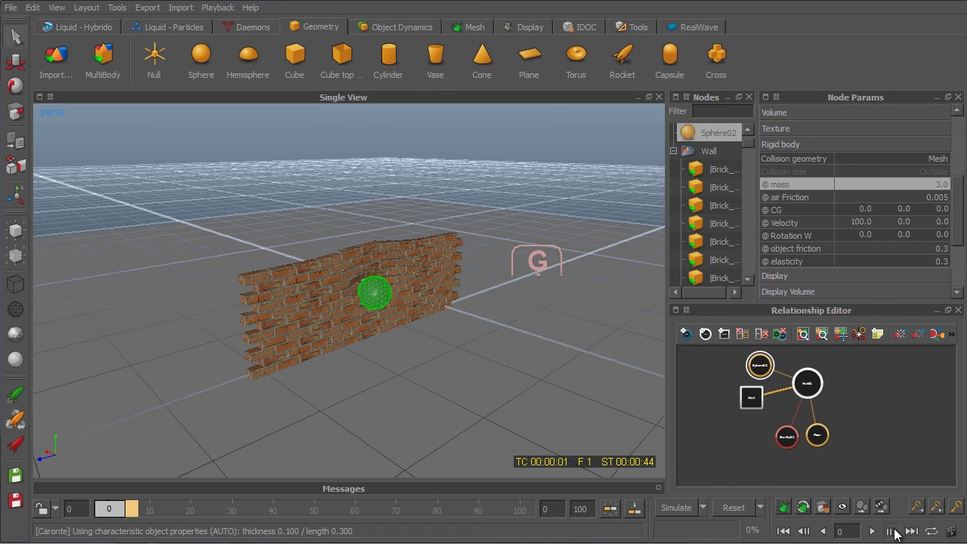
left_click(894, 534)
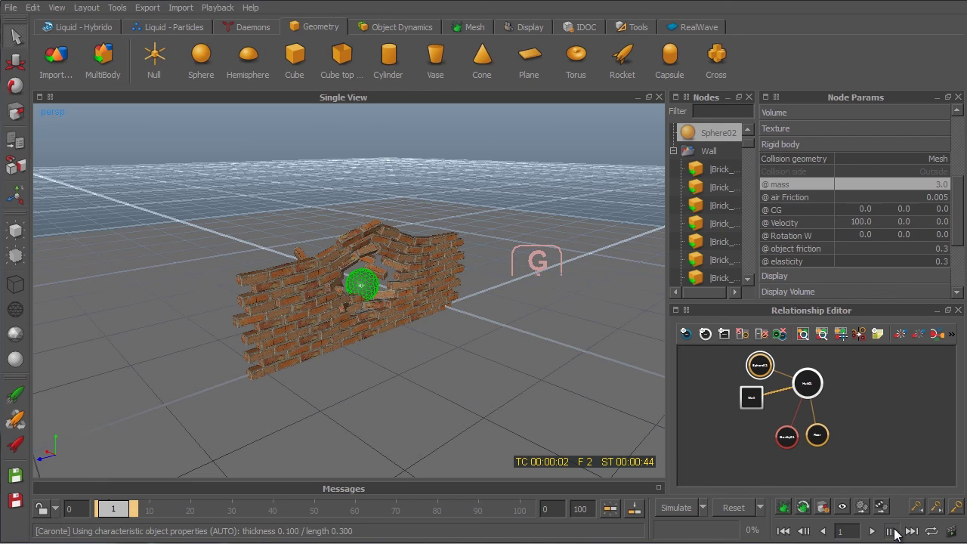
left_click(894, 533)
left_click(894, 533)
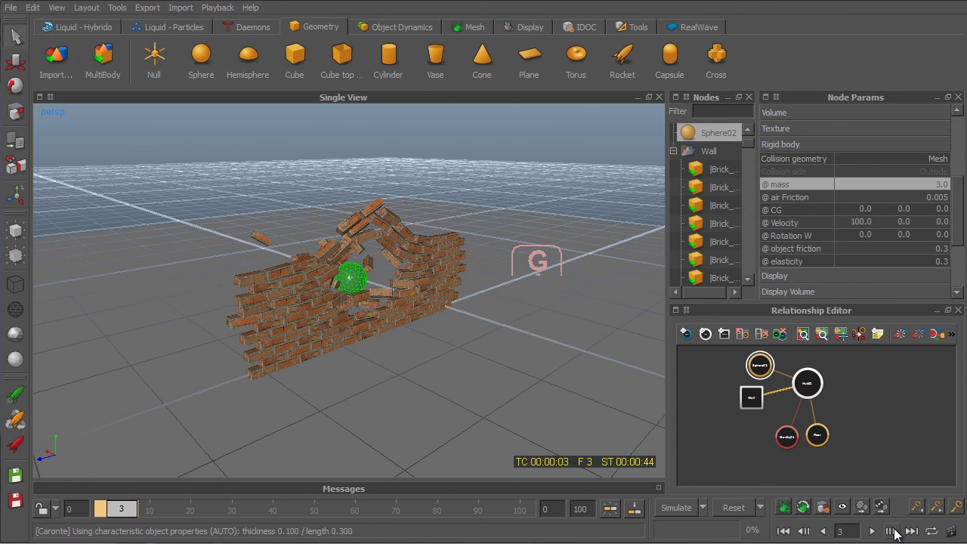